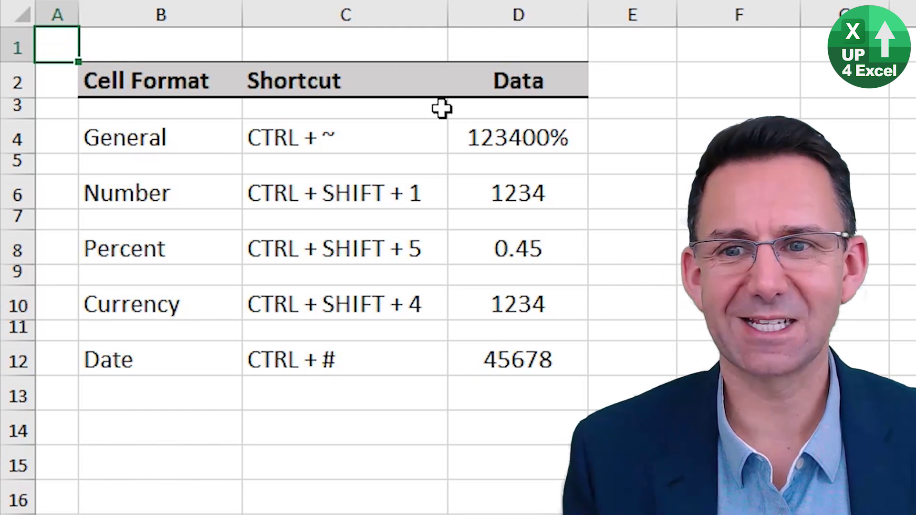
Format the Data examples with shortcuts: D4 General, D6 Number, D8 Percent, D10 Currency, D12 Date
{"action": "left_click", "coordinate": [495, 139]}
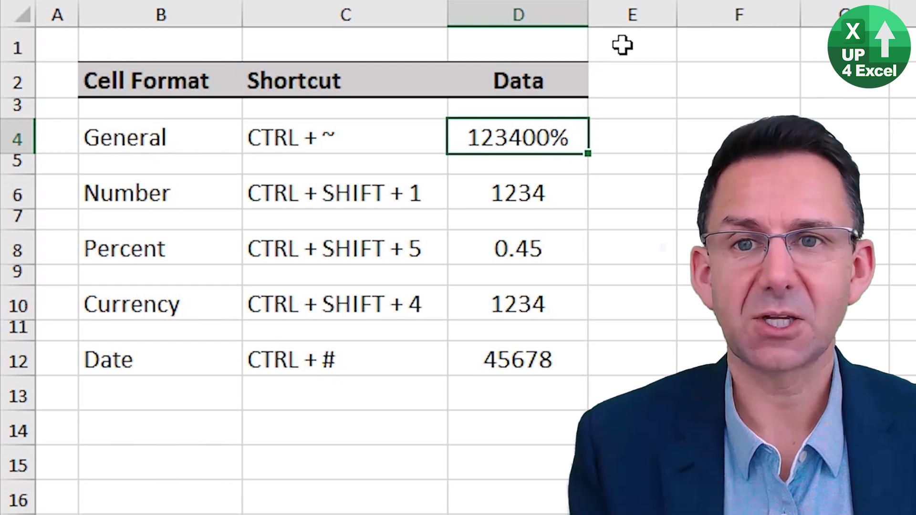
{"action": "key", "text": "ctrl+shift+asciitilde"}
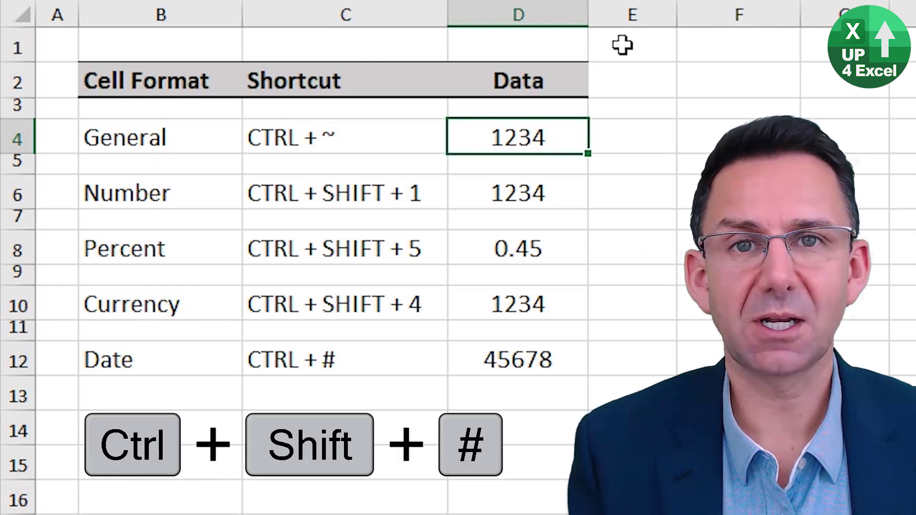
{"action": "key", "text": "Down"}
{"action": "key", "text": "Down"}
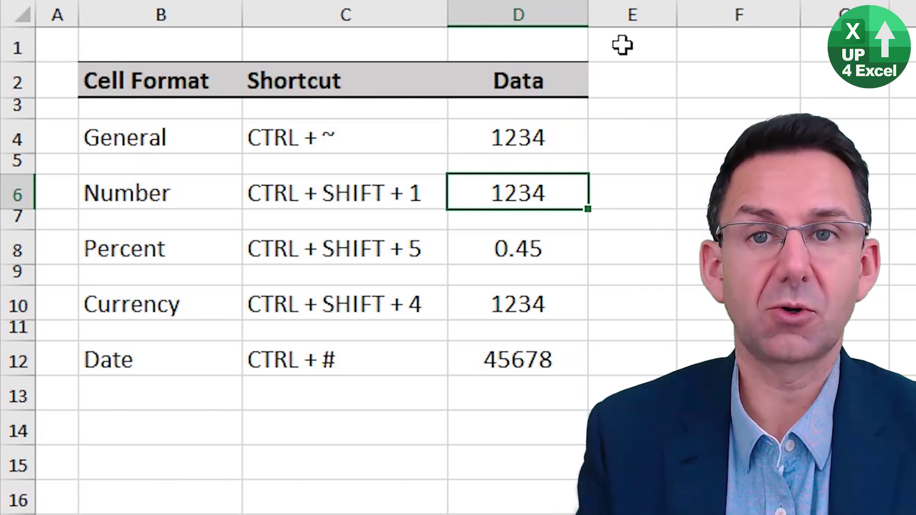
{"action": "key", "text": "ctrl+shift+1"}
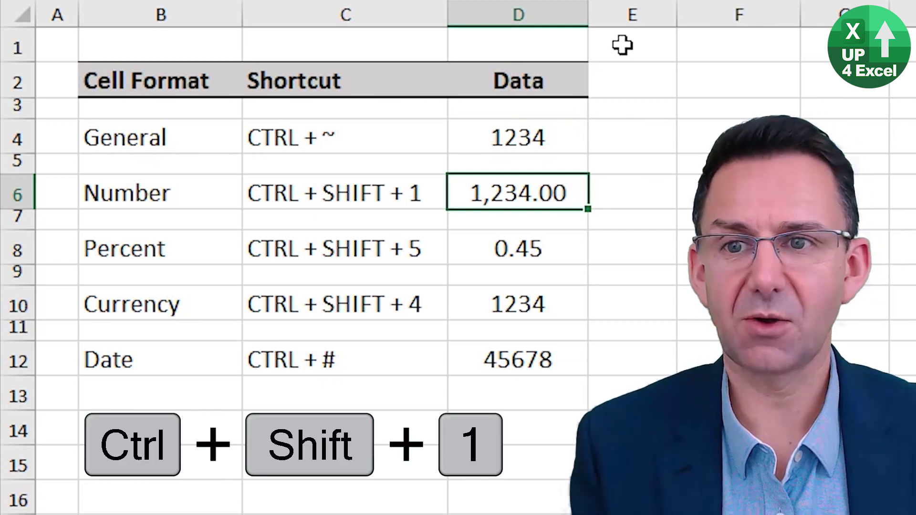
{"action": "key", "text": "Down"}
{"action": "key", "text": "Down"}
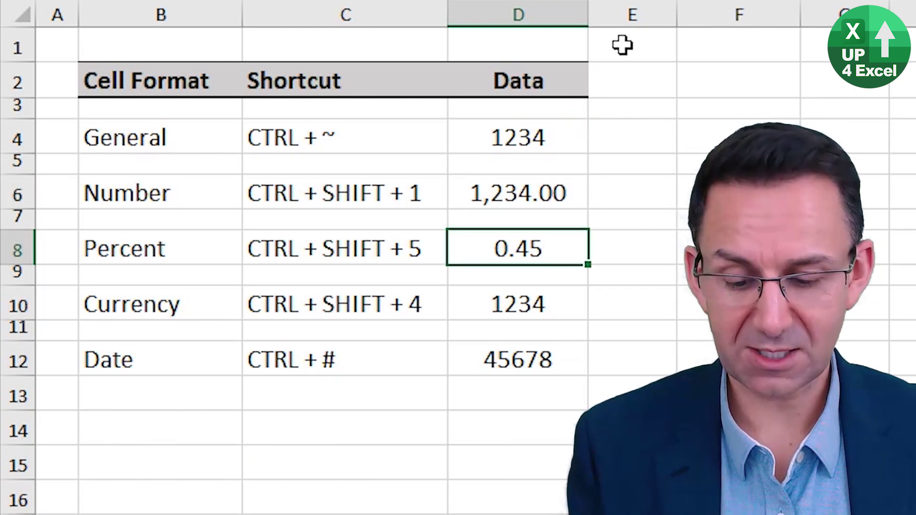
{"action": "key", "text": "ctrl+shift+5"}
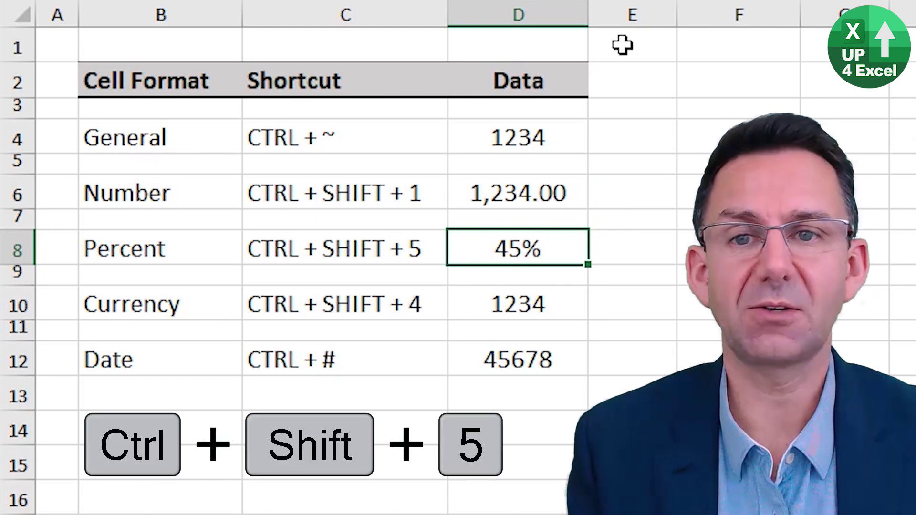
{"action": "key", "text": "Down"}
{"action": "key", "text": "Down"}
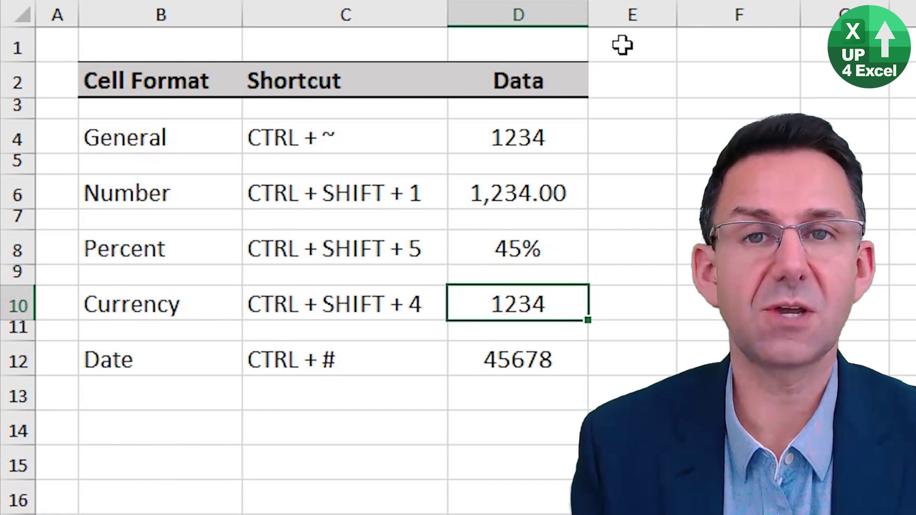
{"action": "key", "text": "ctrl+shift+4"}
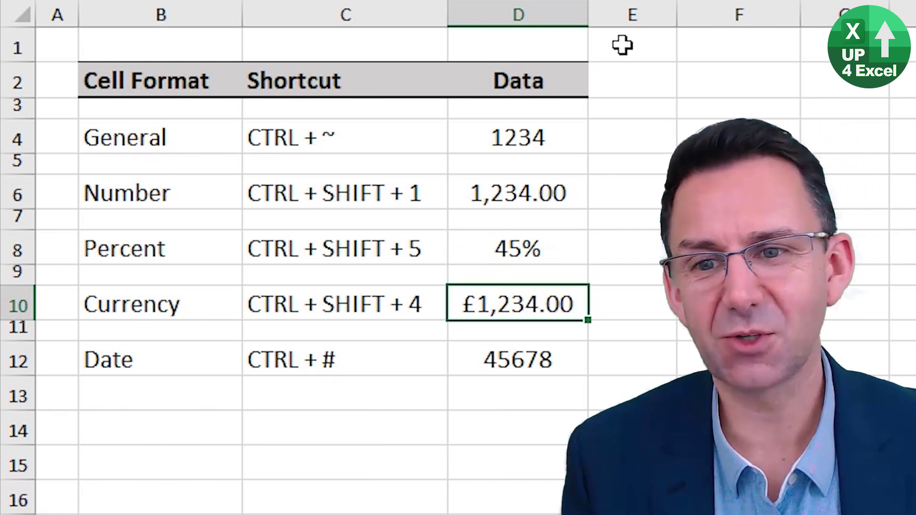
{"action": "key", "text": "Down"}
{"action": "key", "text": "Down"}
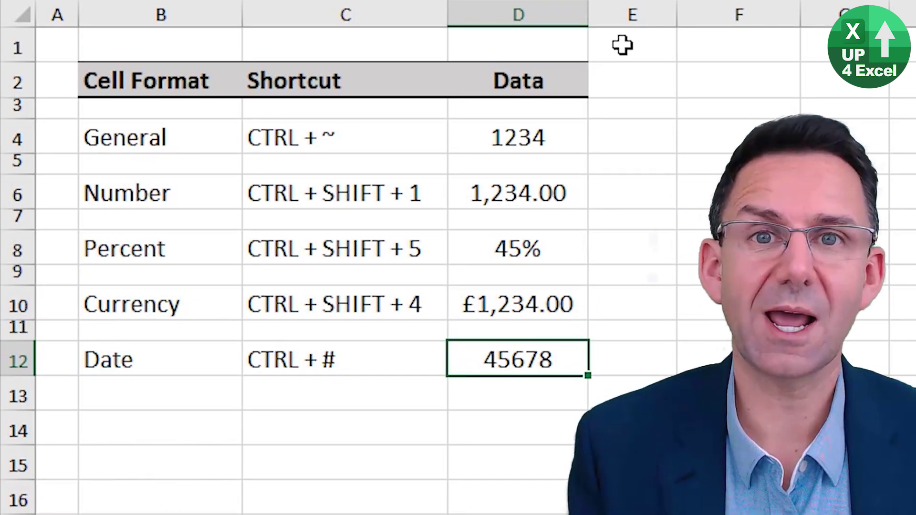
{"action": "key", "text": "ctrl+numbersign"}
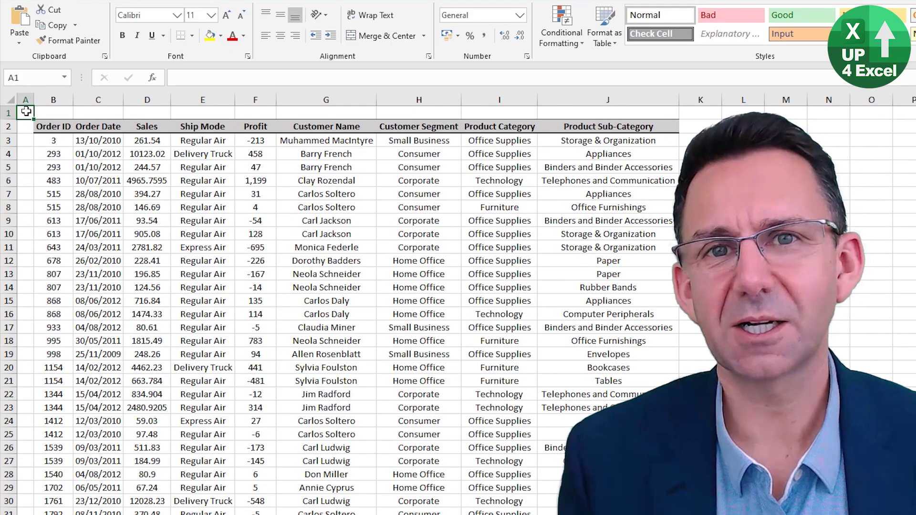
Format the Sales column as Number with 0 decimal places and a 1000 separator
{"action": "left_click", "coordinate": [135, 101]}
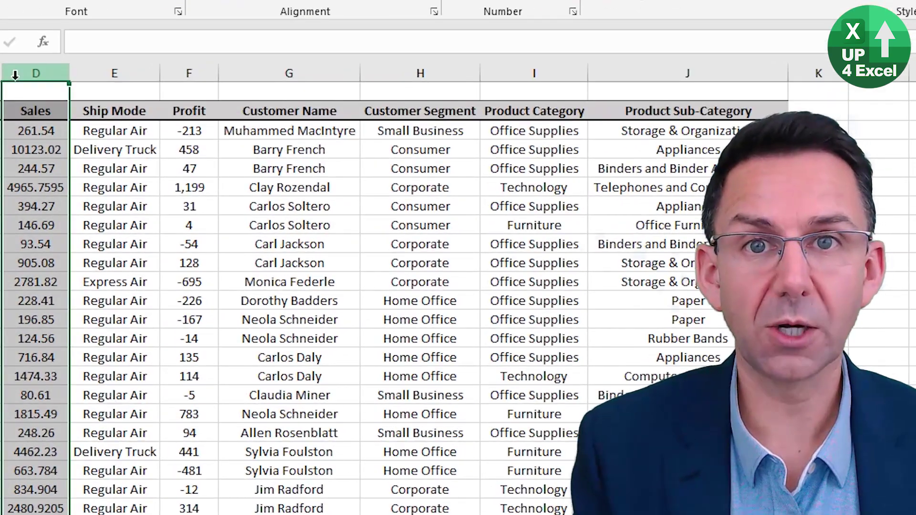
{"action": "key", "text": "ctrl+1"}
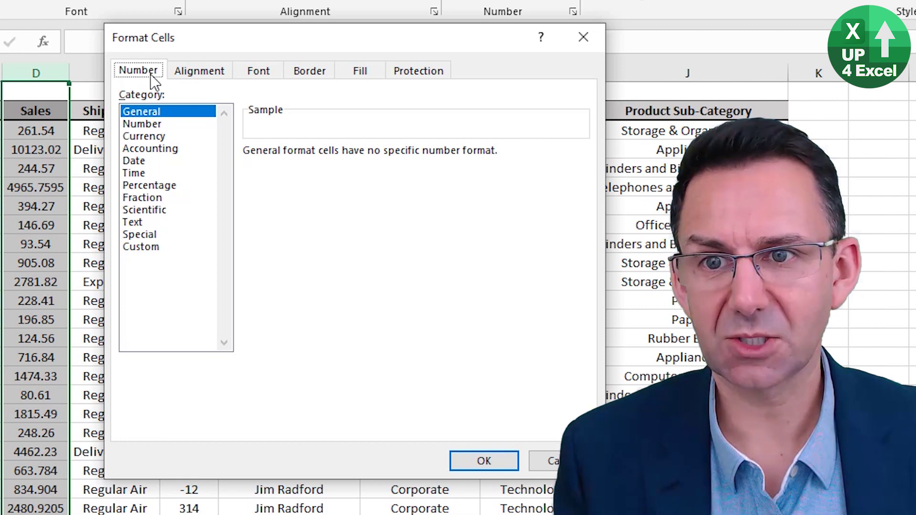
{"action": "key", "text": "Right"}
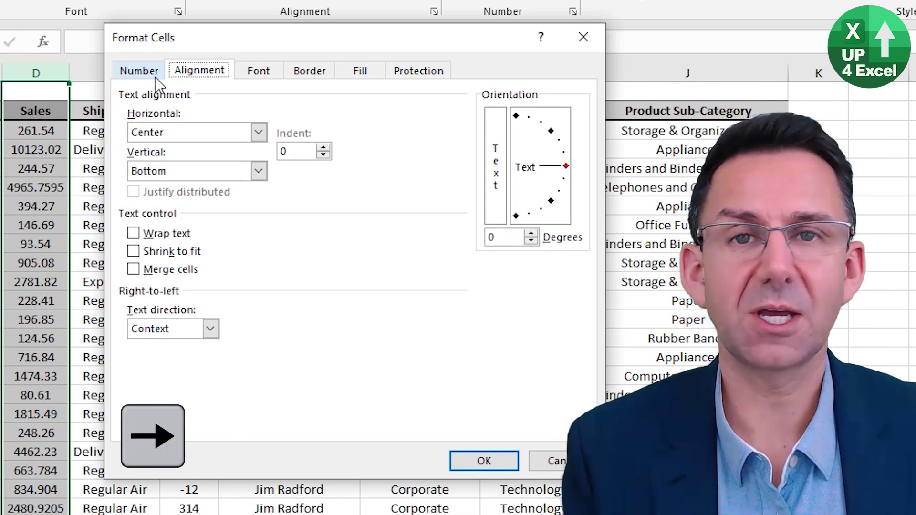
{"action": "key", "text": "Right"}
{"action": "key", "text": "Right"}
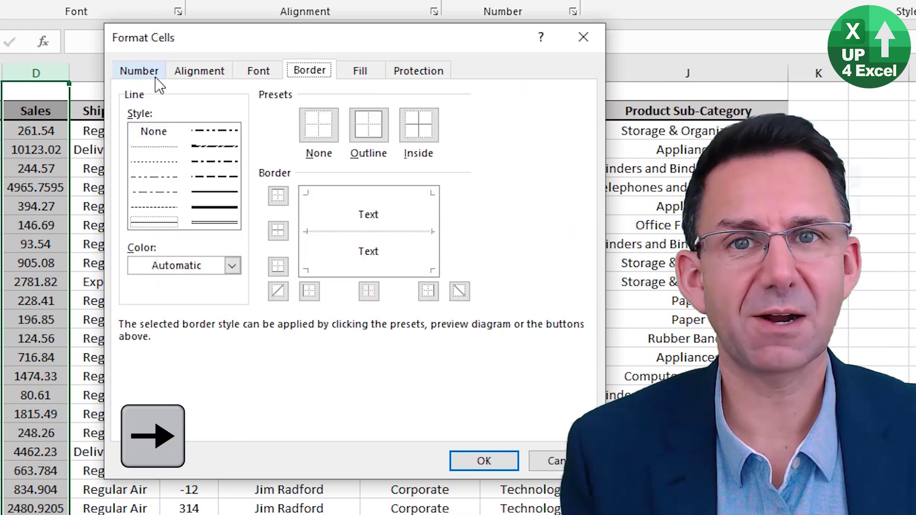
{"action": "key", "text": "Left"}
{"action": "key", "text": "Left"}
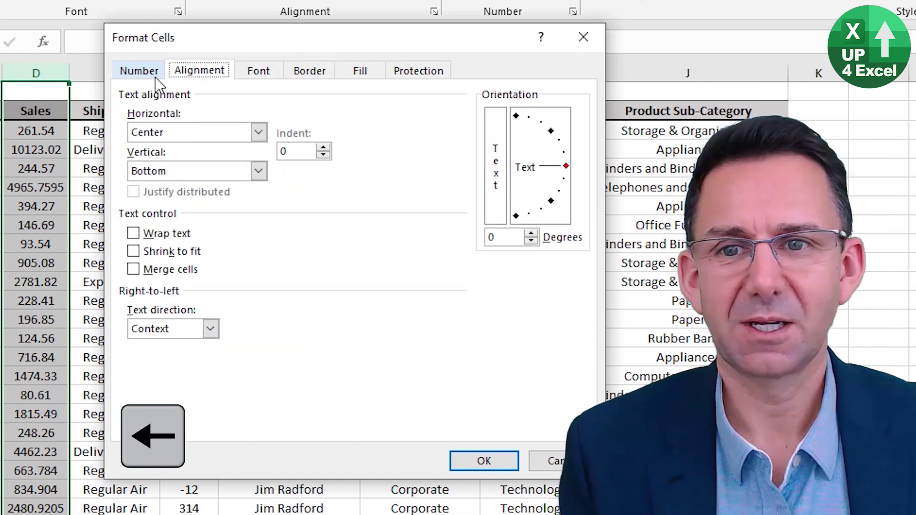
{"action": "key", "text": "Left"}
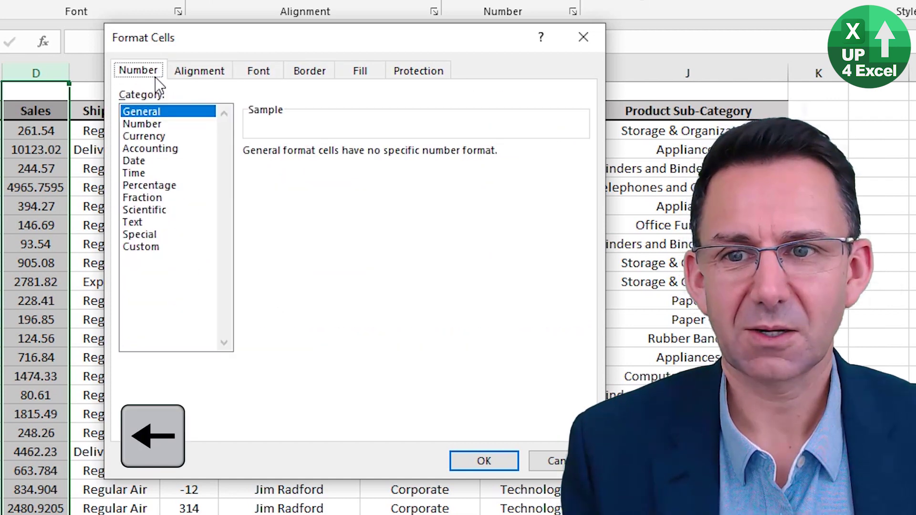
{"action": "key", "text": "Tab"}
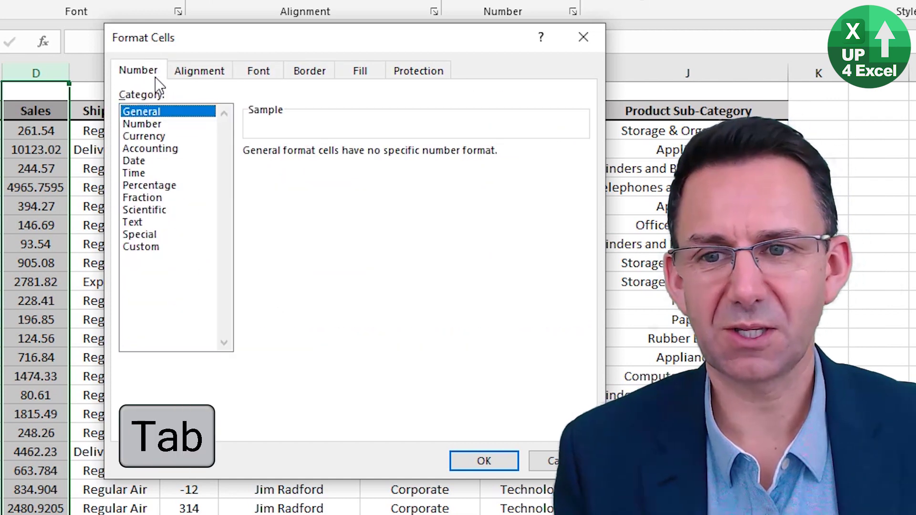
{"action": "key", "text": "Down"}
{"action": "key", "text": "Down"}
{"action": "key", "text": "Down"}
{"action": "key", "text": "Up"}
{"action": "key", "text": "Up"}
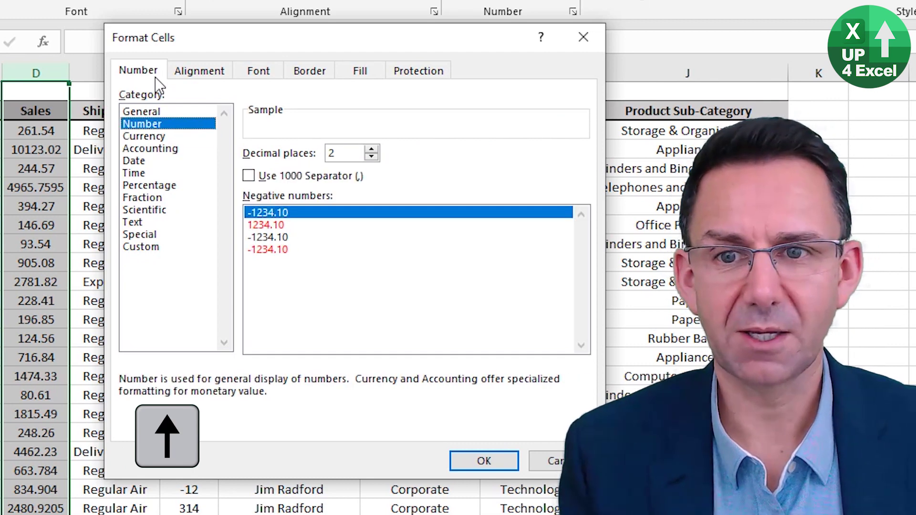
{"action": "key", "text": "Tab"}
{"action": "type", "text": "0"}
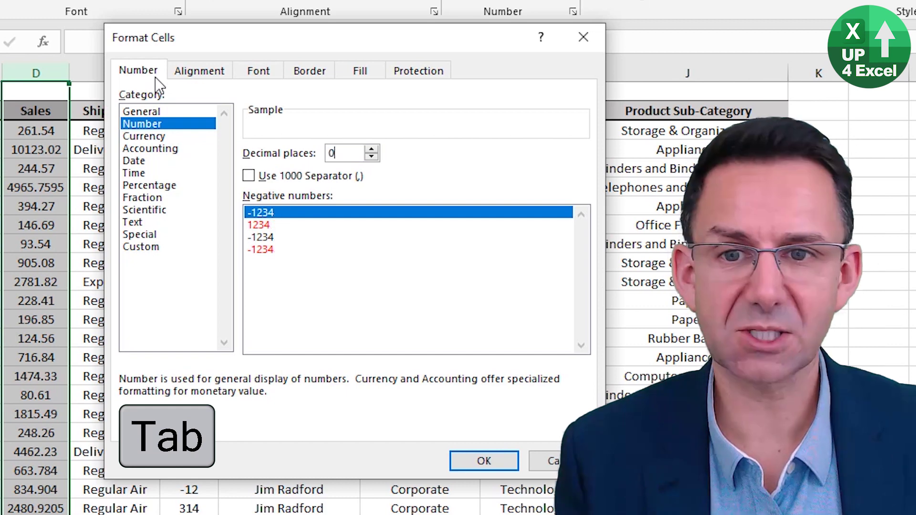
{"action": "key", "text": "Tab"}
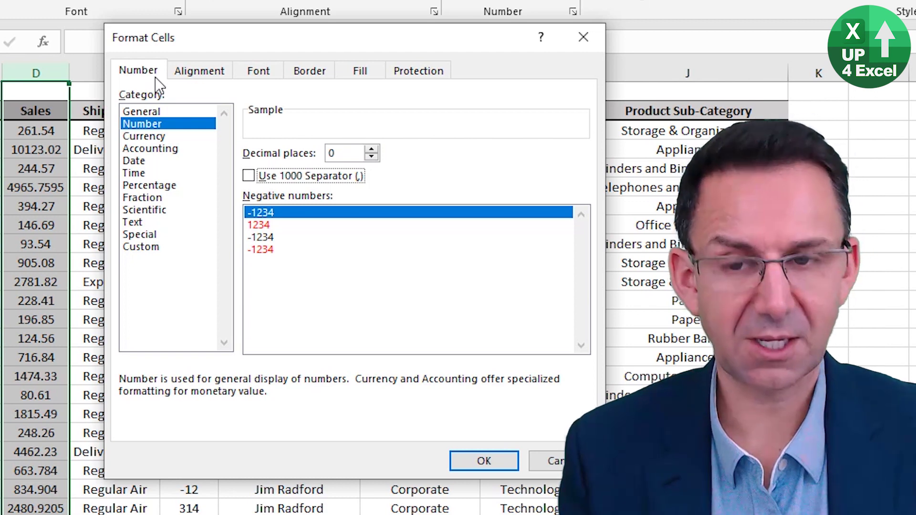
{"action": "key", "text": "space"}
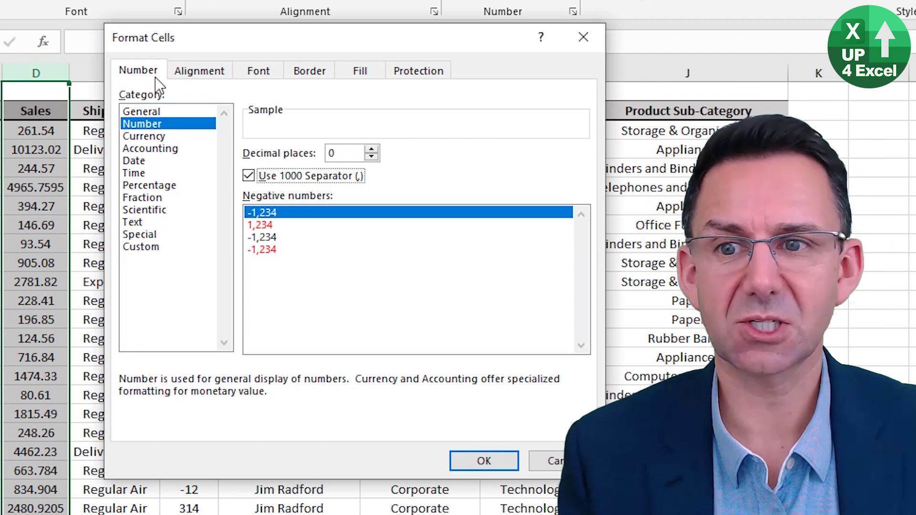
{"action": "key", "text": "Return"}
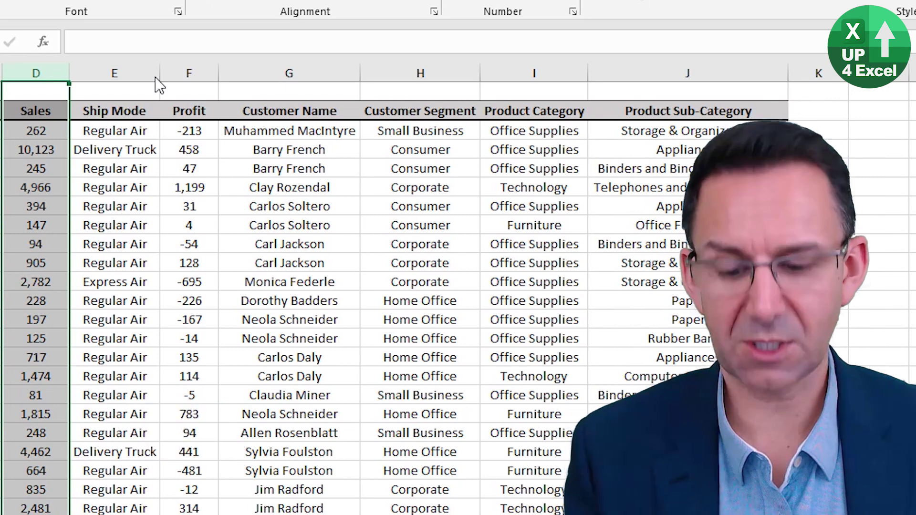
Change column D's font to Agency FB in Format Cells
{"action": "key", "text": "ctrl+1"}
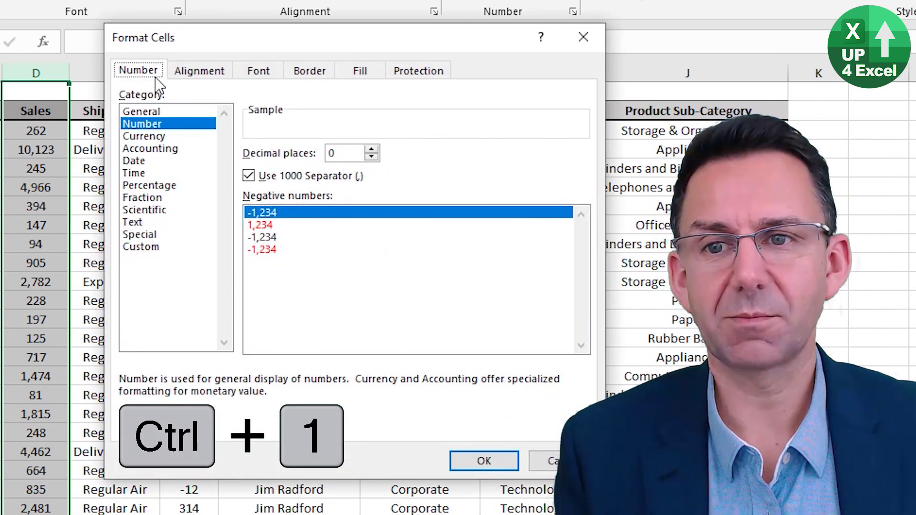
{"action": "key", "text": "ctrl+Tab"}
{"action": "key", "text": "Right"}
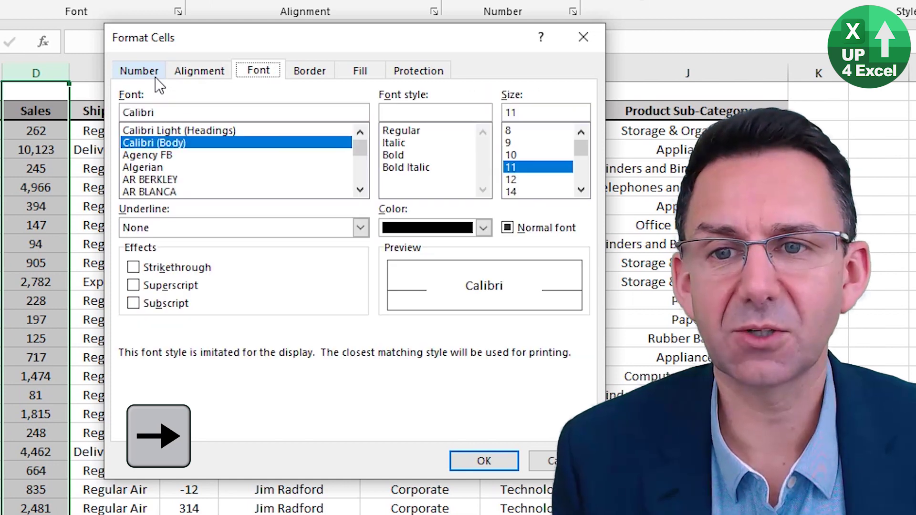
{"action": "key", "text": "Tab"}
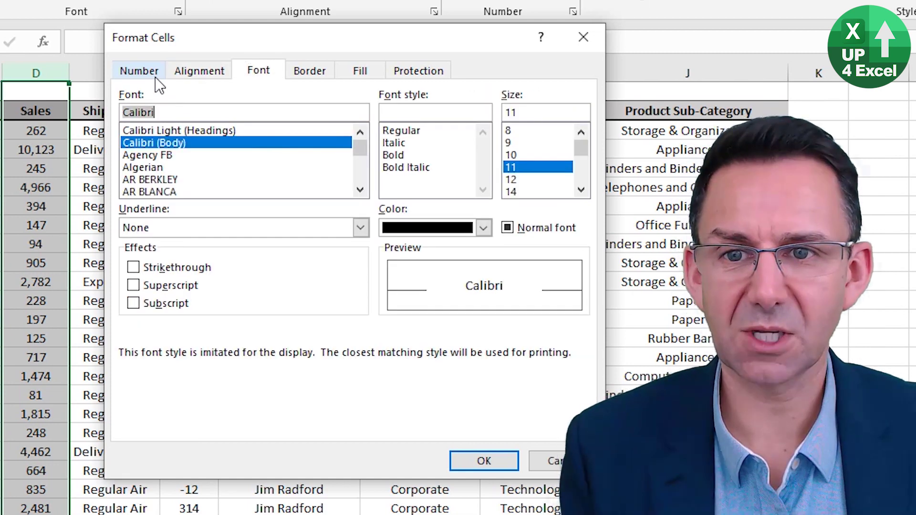
{"action": "key", "text": "Down"}
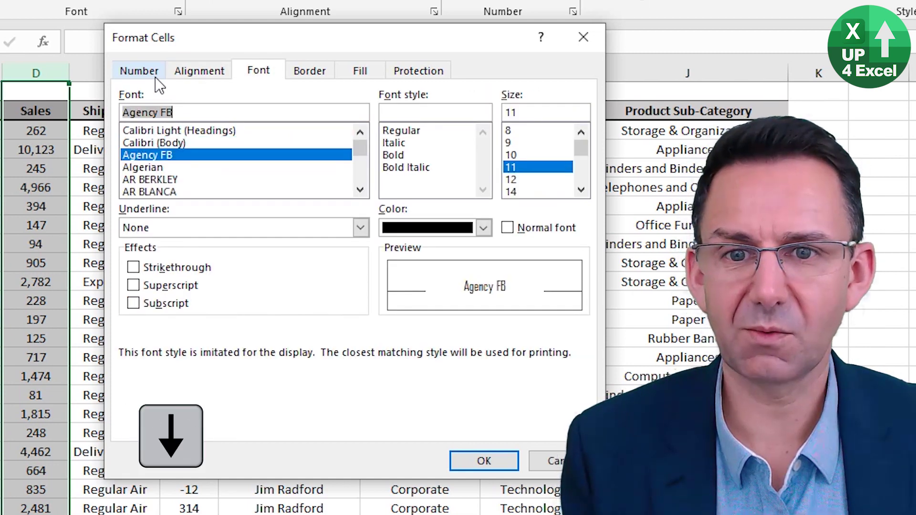
{"action": "key", "text": "Tab"}
{"action": "key", "text": "Tab"}
{"action": "key", "text": "Tab"}
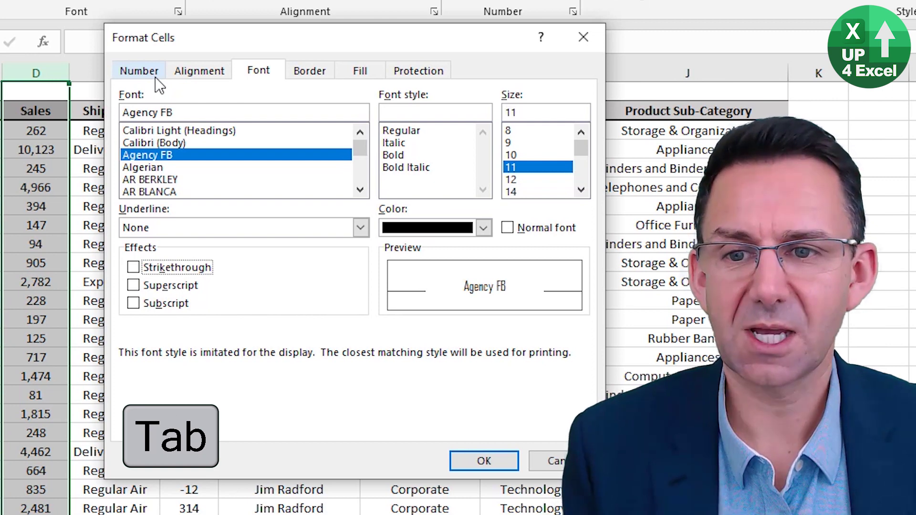
{"action": "key", "text": "Tab"}
{"action": "key", "text": "Tab"}
{"action": "key", "text": "Tab"}
{"action": "key", "text": "Tab"}
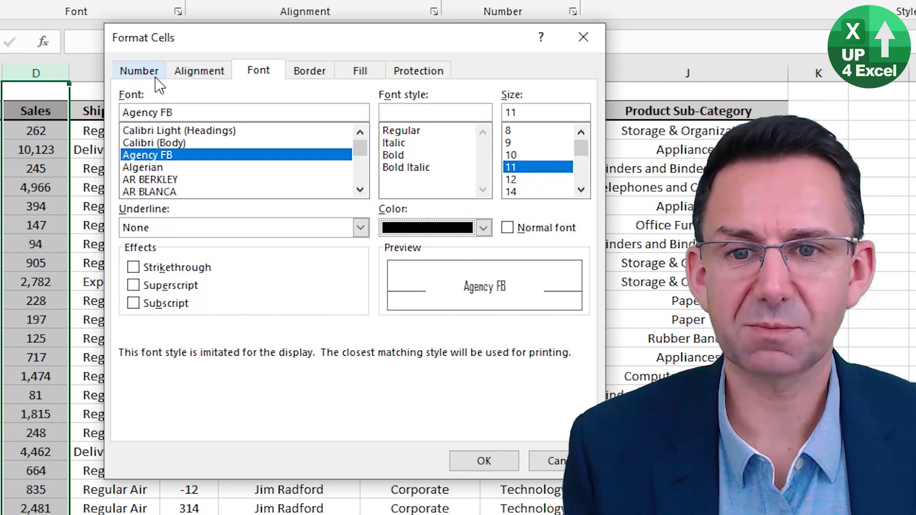
Set column D's font colour to standard green and apply the formatting
{"action": "key", "text": "alt+Down"}
{"action": "key", "text": "Down"}
{"action": "key", "text": "Down"}
{"action": "key", "text": "Down"}
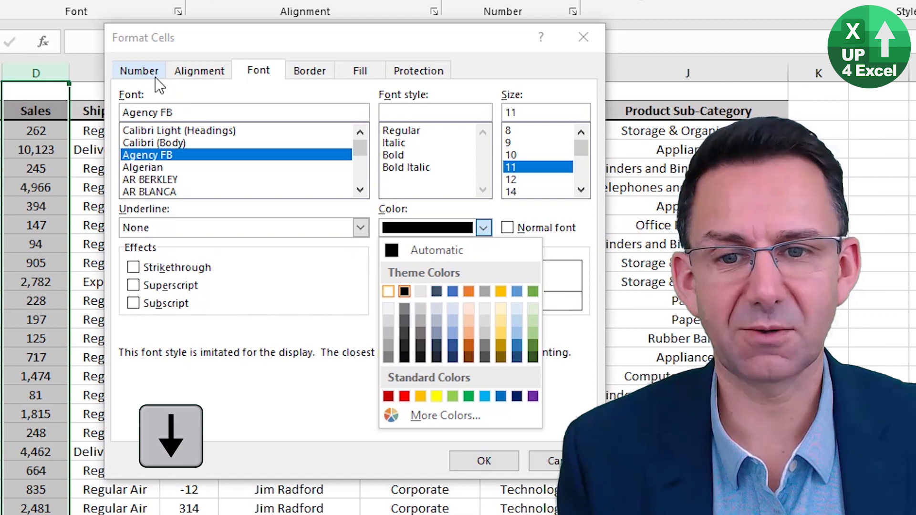
{"action": "key", "text": "Down"}
{"action": "key", "text": "Right"}
{"action": "key", "text": "Right"}
{"action": "key", "text": "Right"}
{"action": "key", "text": "Right"}
{"action": "key", "text": "Right"}
{"action": "key", "text": "Right"}
{"action": "key", "text": "Right"}
{"action": "key", "text": "Right"}
{"action": "key", "text": "Right"}
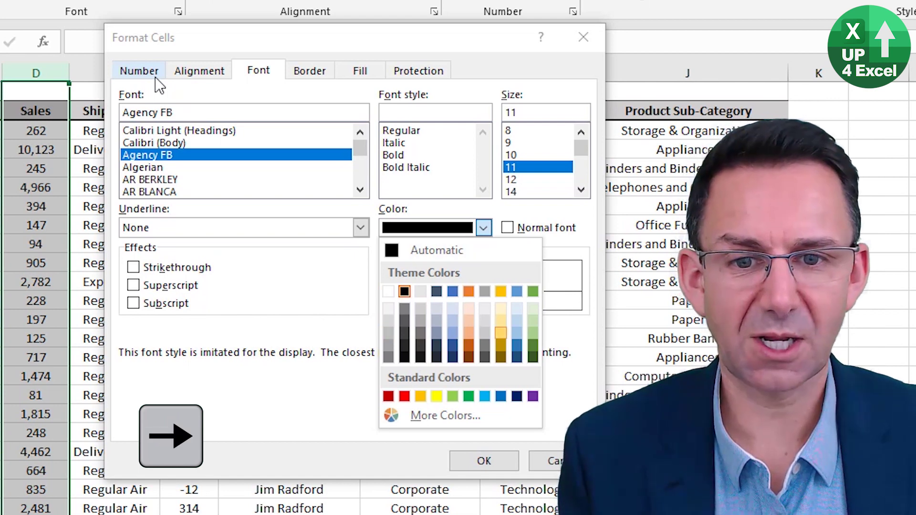
{"action": "key", "text": "Left"}
{"action": "key", "text": "Up"}
{"action": "key", "text": "Up"}
{"action": "key", "text": "Up"}
{"action": "key", "text": "Up"}
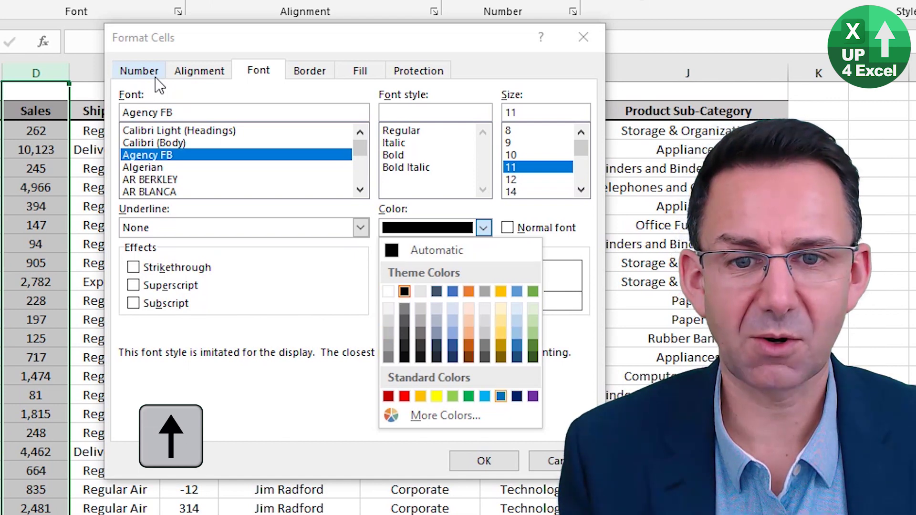
{"action": "key", "text": "Right"}
{"action": "key", "text": "Left"}
{"action": "key", "text": "Left"}
{"action": "key", "text": "Left"}
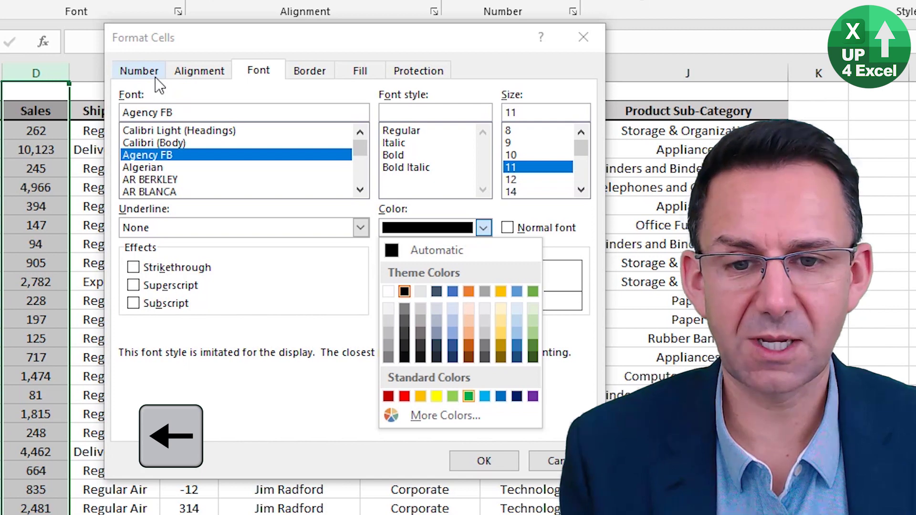
{"action": "key", "text": "Return"}
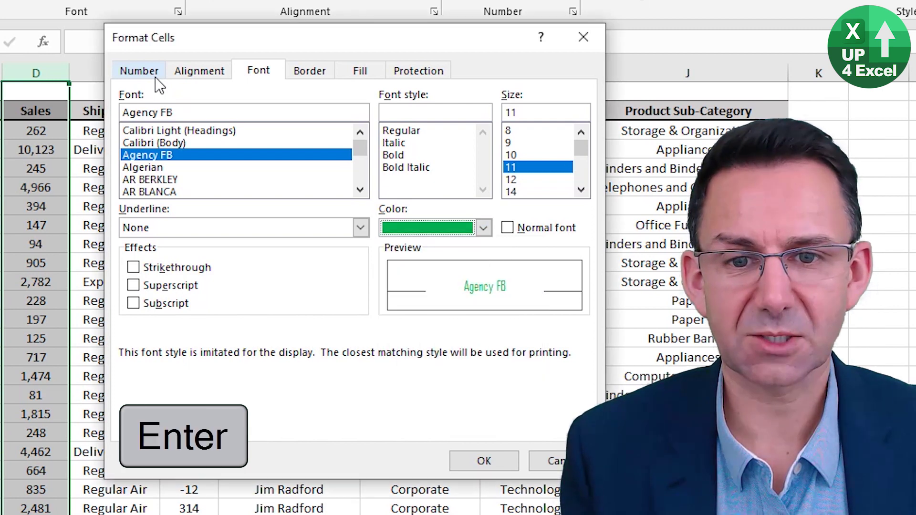
{"action": "key", "text": "Tab"}
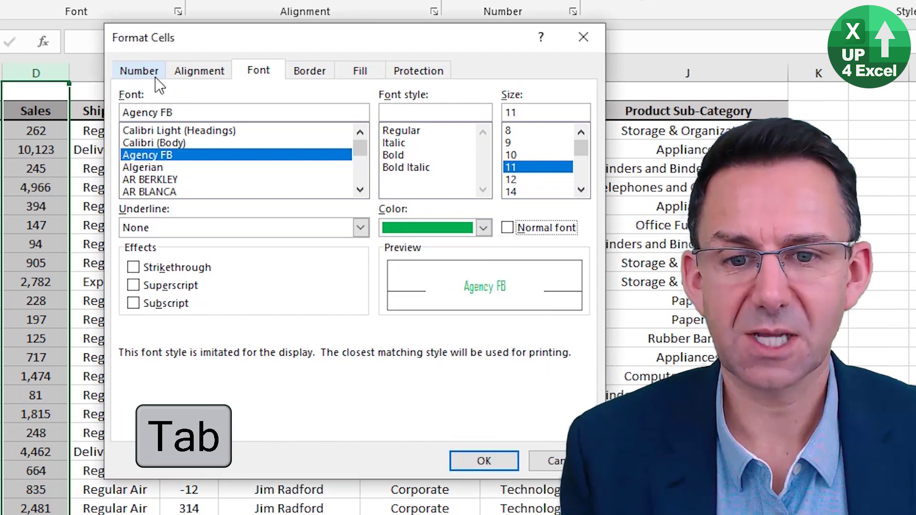
{"action": "key", "text": "Return"}
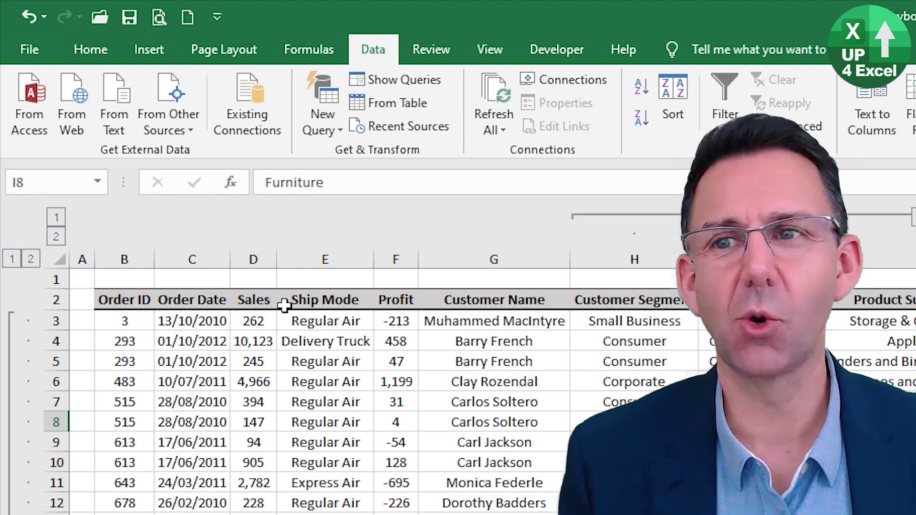
Add the Refresh All command to the Quick Access Toolbar via More Commands
{"action": "left_click", "coordinate": [217, 18]}
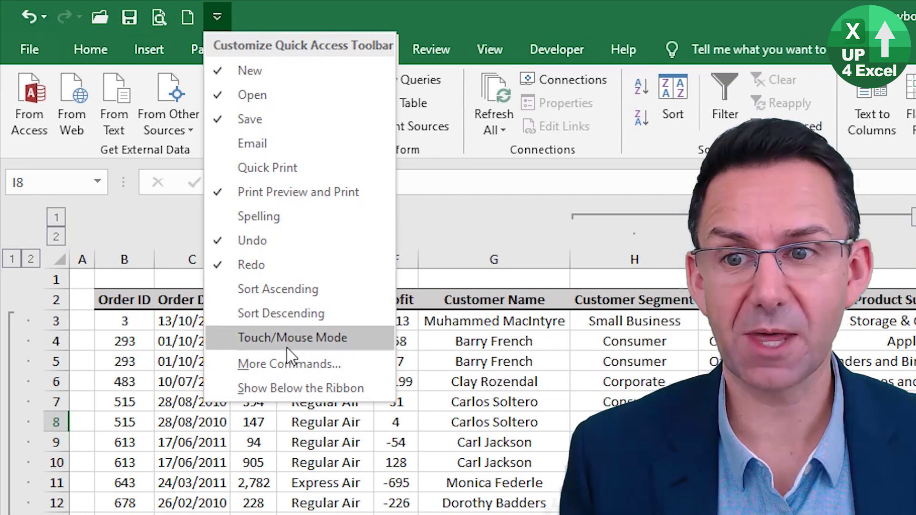
{"action": "left_click", "coordinate": [300, 367]}
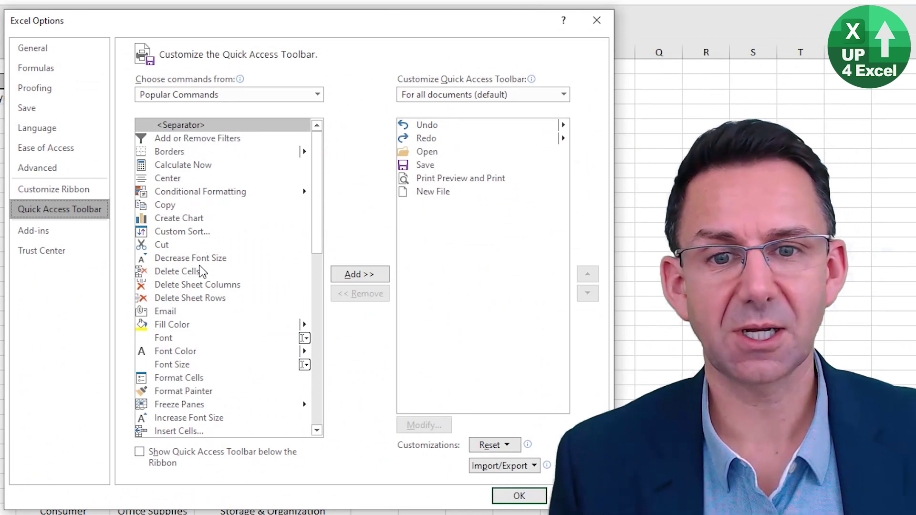
{"action": "scroll", "coordinate": [210, 294], "scroll_direction": "down", "scroll_amount": 3}
{"action": "scroll", "coordinate": [210, 294], "scroll_direction": "down", "scroll_amount": 2}
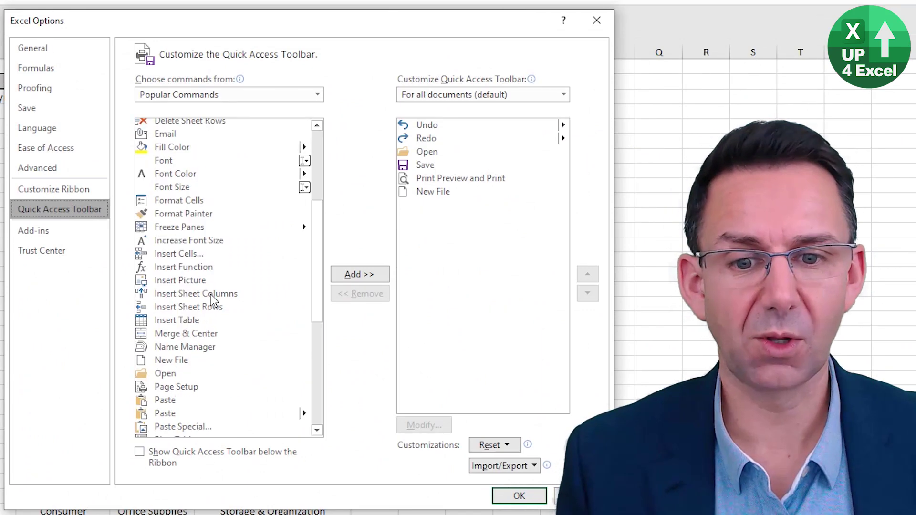
{"action": "scroll", "coordinate": [211, 294], "scroll_direction": "down", "scroll_amount": 3}
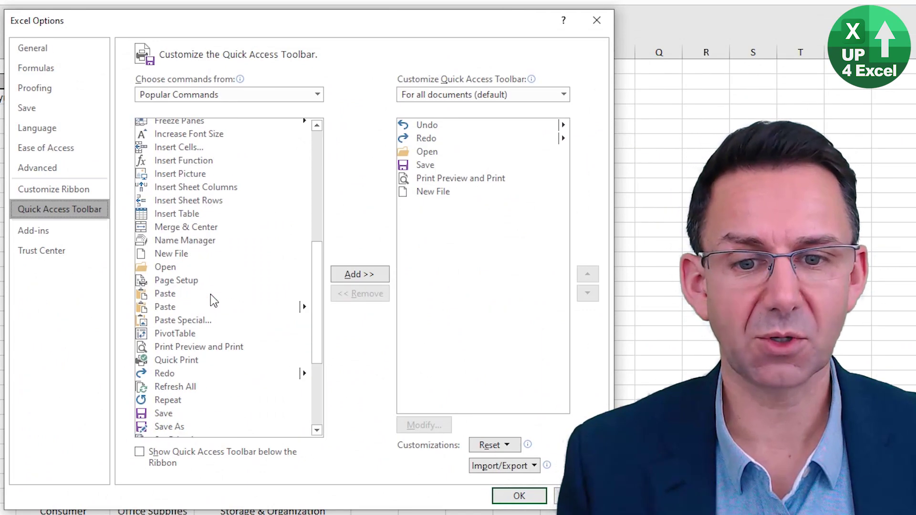
{"action": "left_click", "coordinate": [182, 388]}
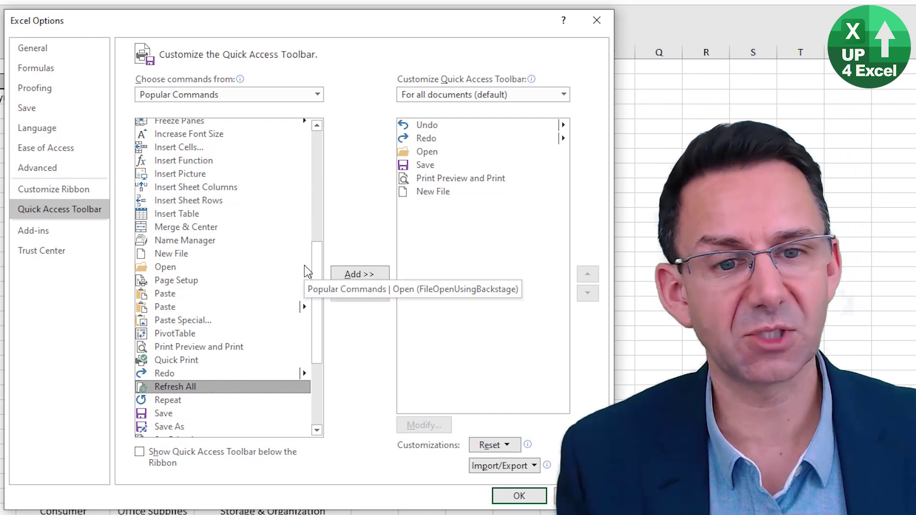
{"action": "left_click", "coordinate": [353, 273]}
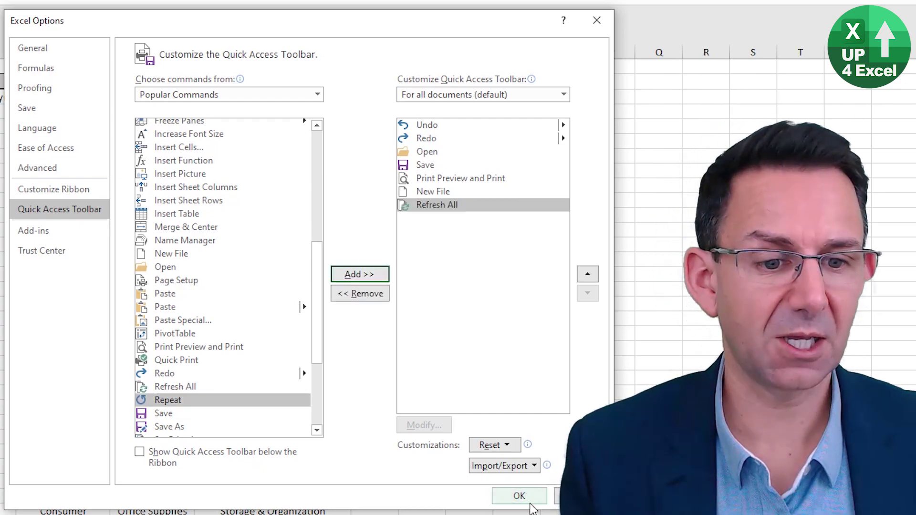
{"action": "left_click", "coordinate": [520, 496]}
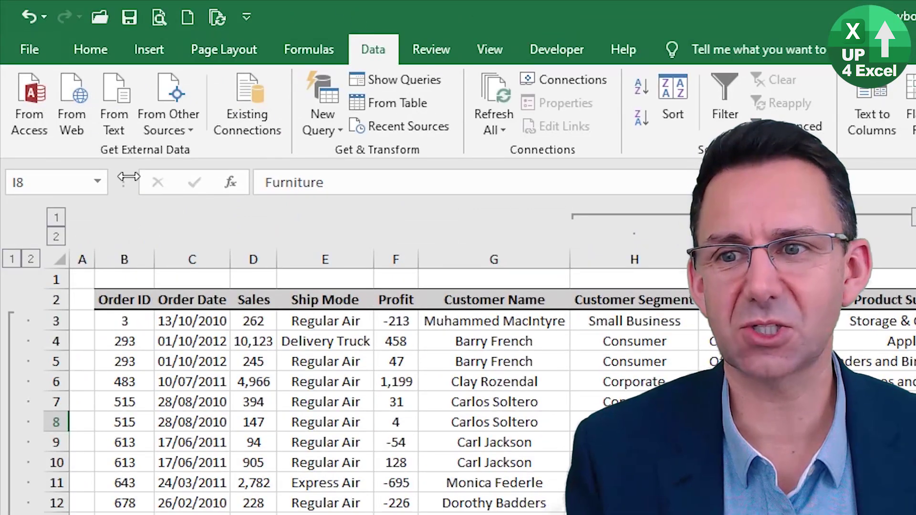
{"action": "key", "text": "alt"}
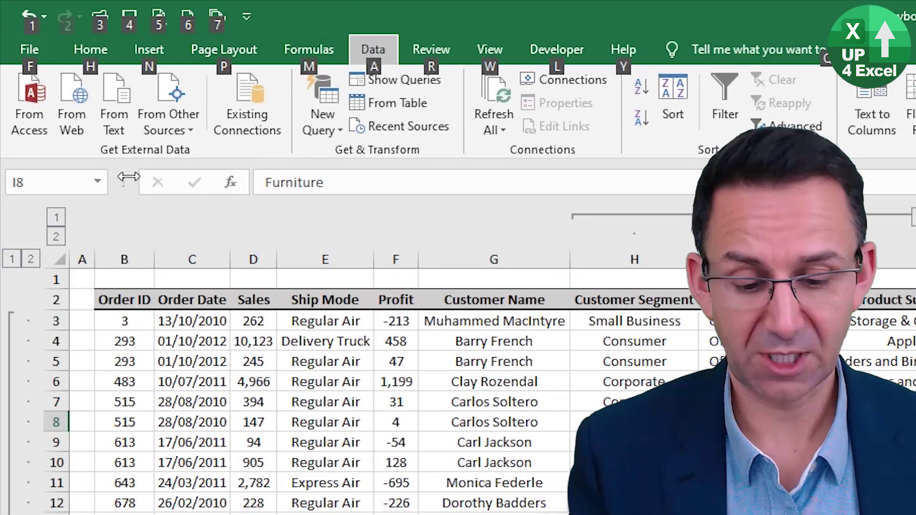
{"action": "key", "text": "alt"}
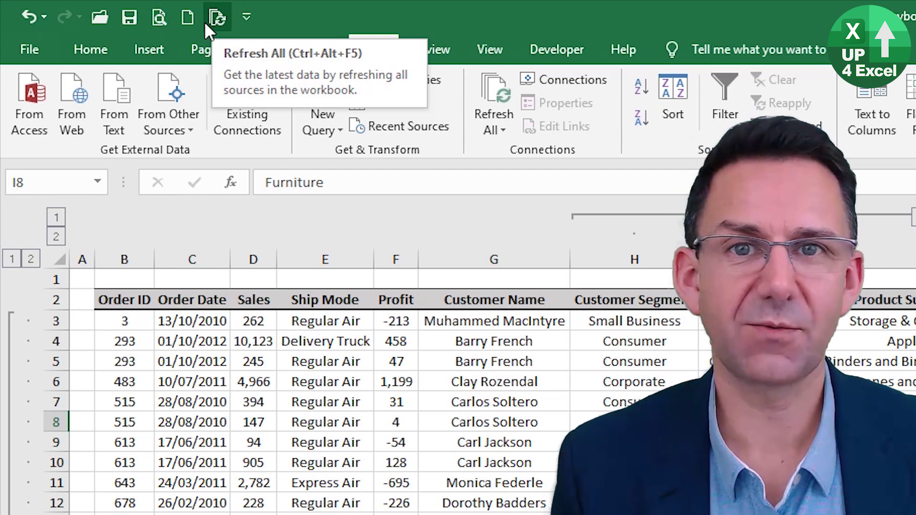
{"action": "left_click", "coordinate": [400, 340]}
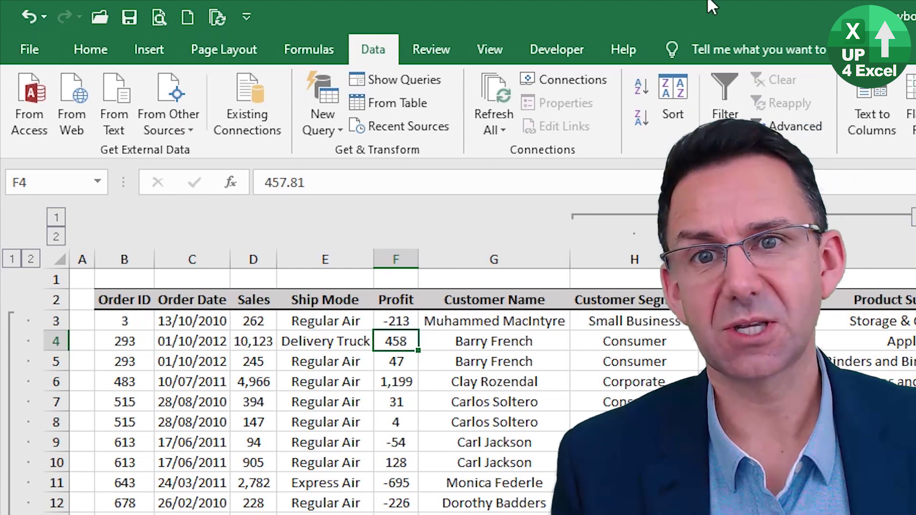
Start recording Macro2 from the Developer tab with lowercase f as its Ctrl shortcut key
{"action": "left_click", "coordinate": [579, 54]}
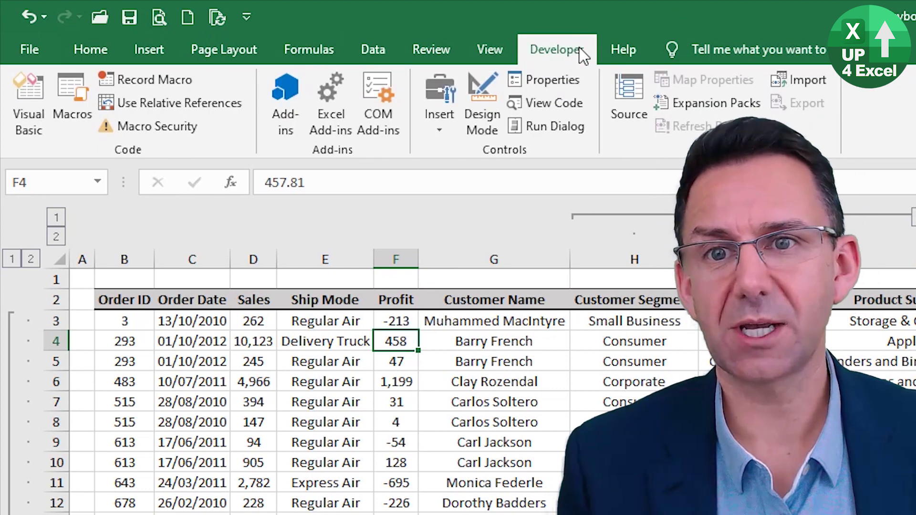
{"action": "left_click", "coordinate": [155, 79]}
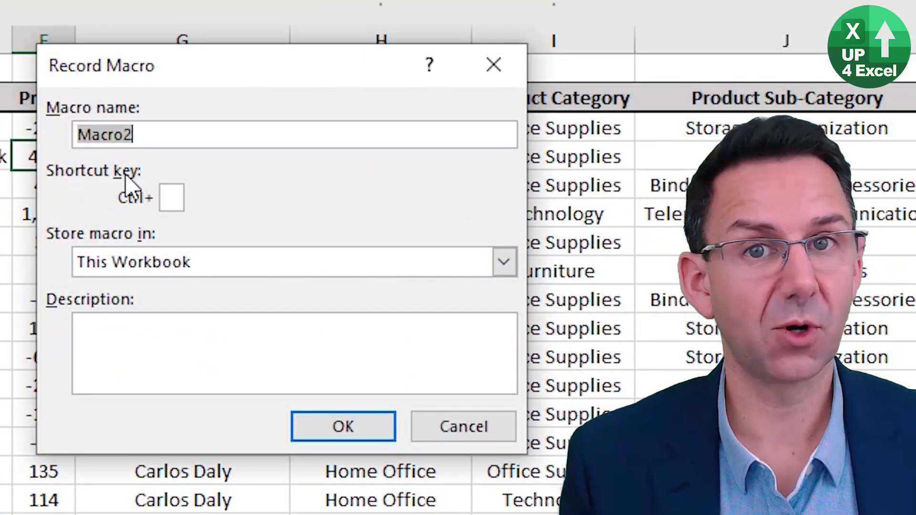
{"action": "left_click", "coordinate": [171, 200]}
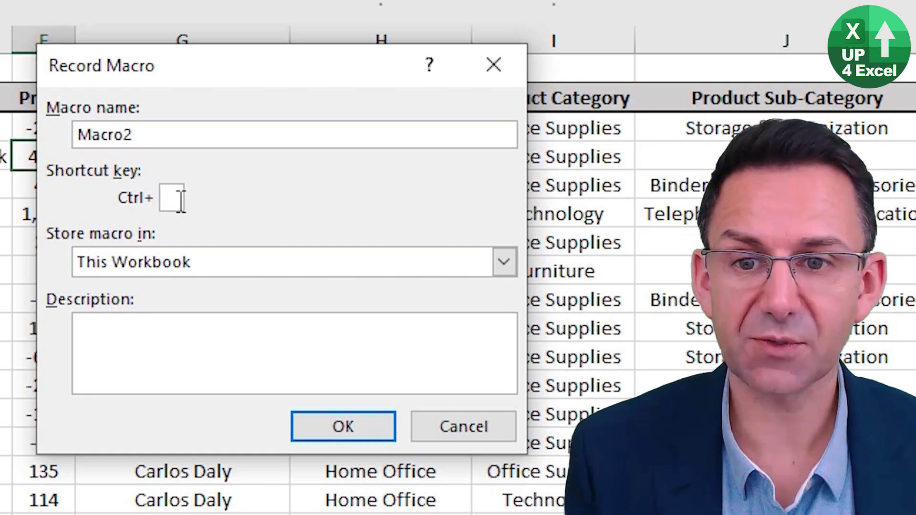
{"action": "type", "text": "D"}
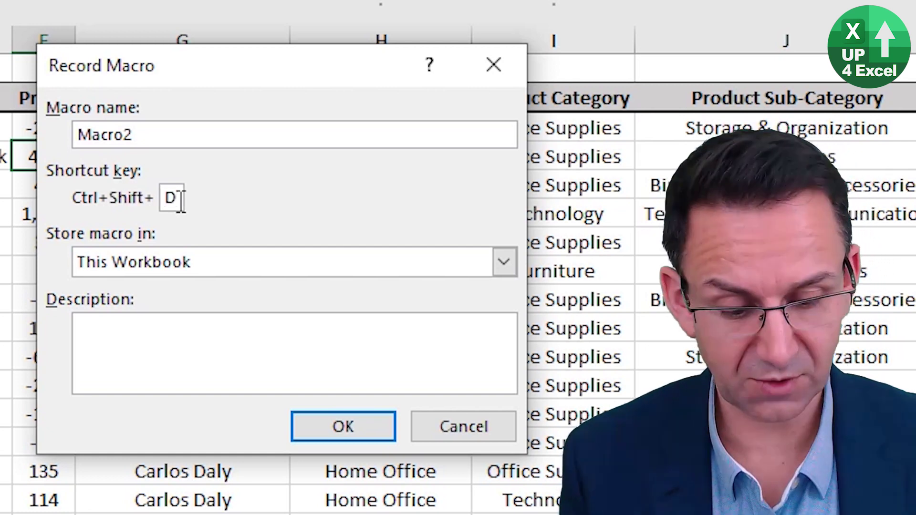
{"action": "key", "text": "BackSpace"}
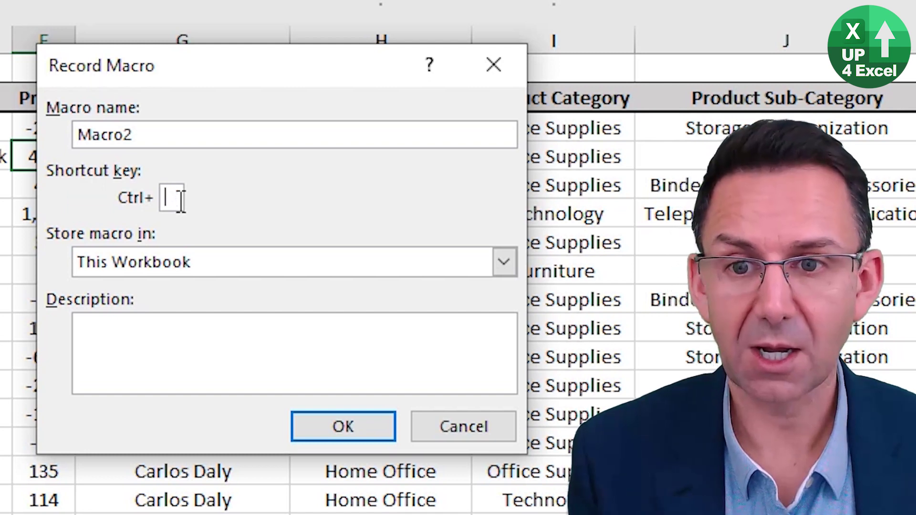
{"action": "type", "text": "F"}
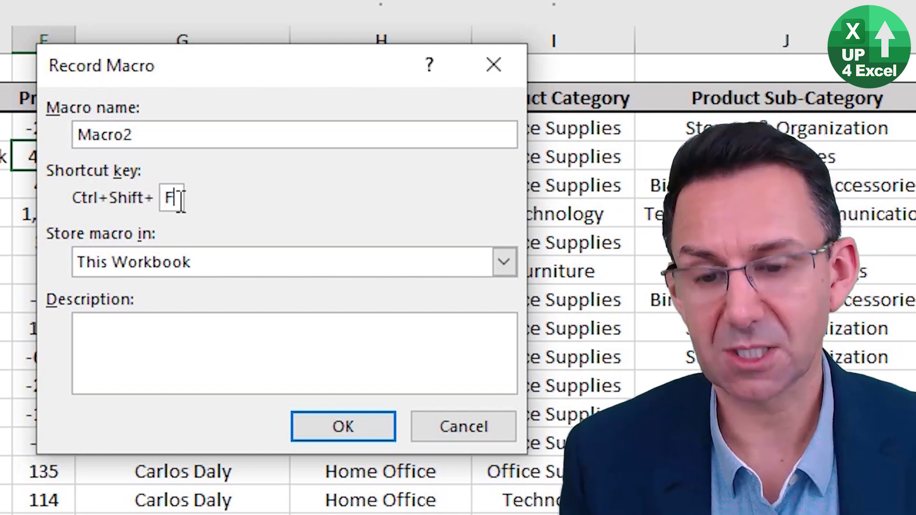
{"action": "key", "text": "BackSpace"}
{"action": "type", "text": "f"}
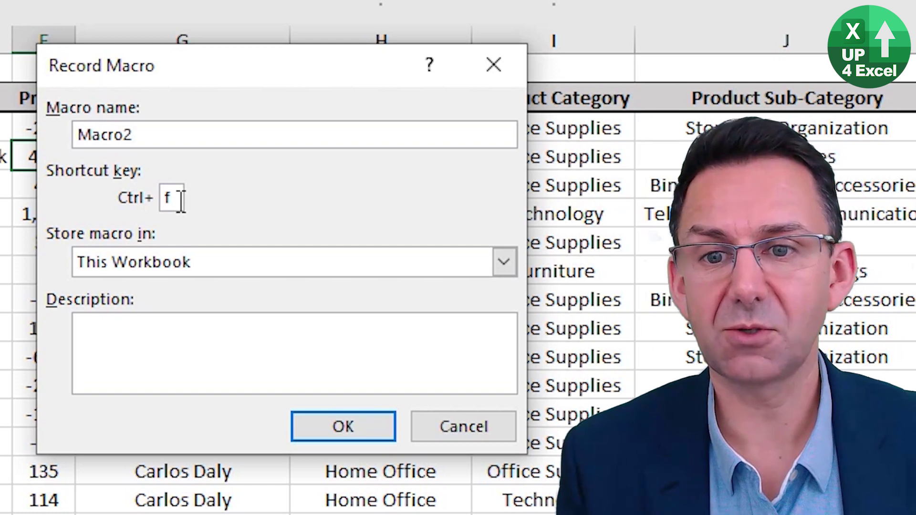